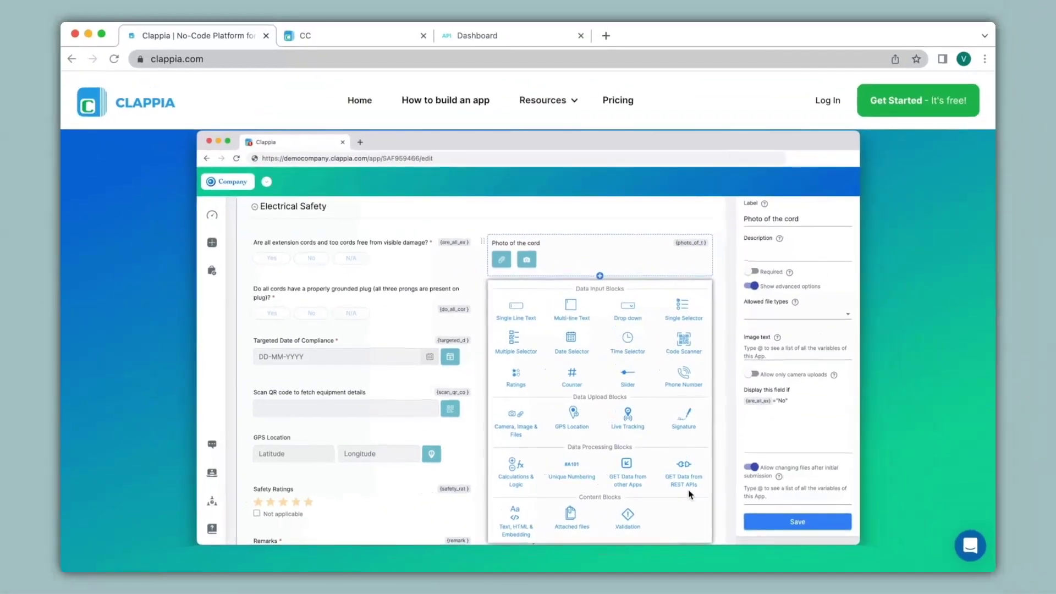
Switch to the CC tab holding the new, empty Untitled App in the Clappia editor
click(338, 39)
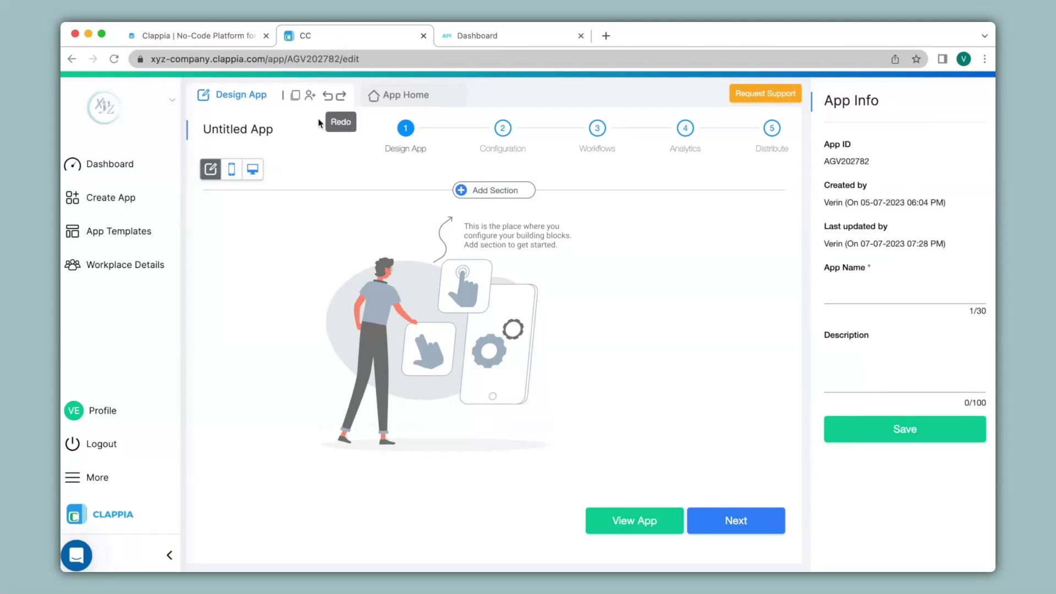
Rename the app from Untitled App to 'Currency Converter'
click(285, 129)
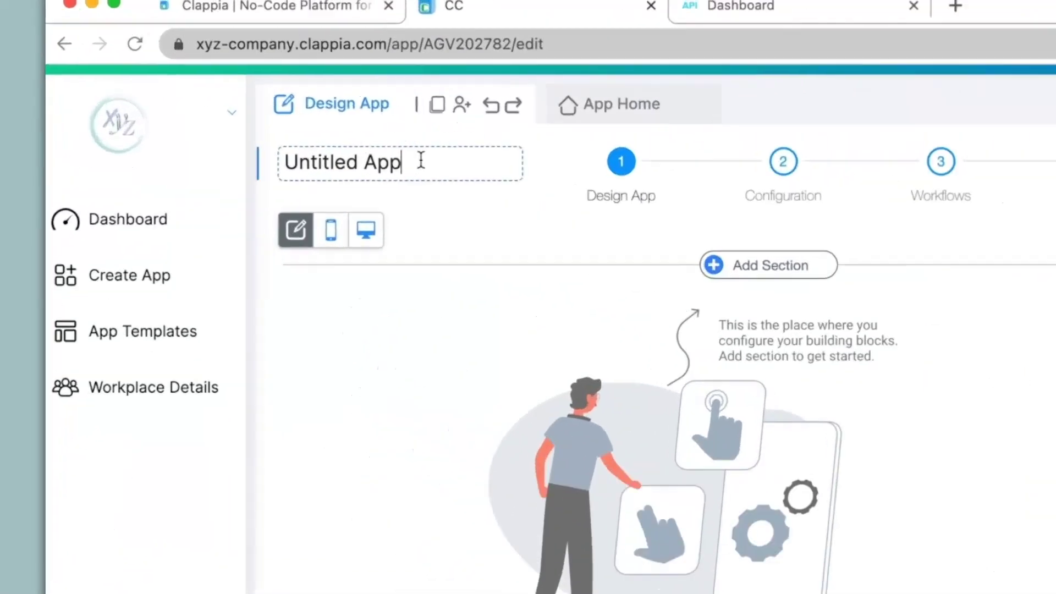
drag(421, 161, 284, 158)
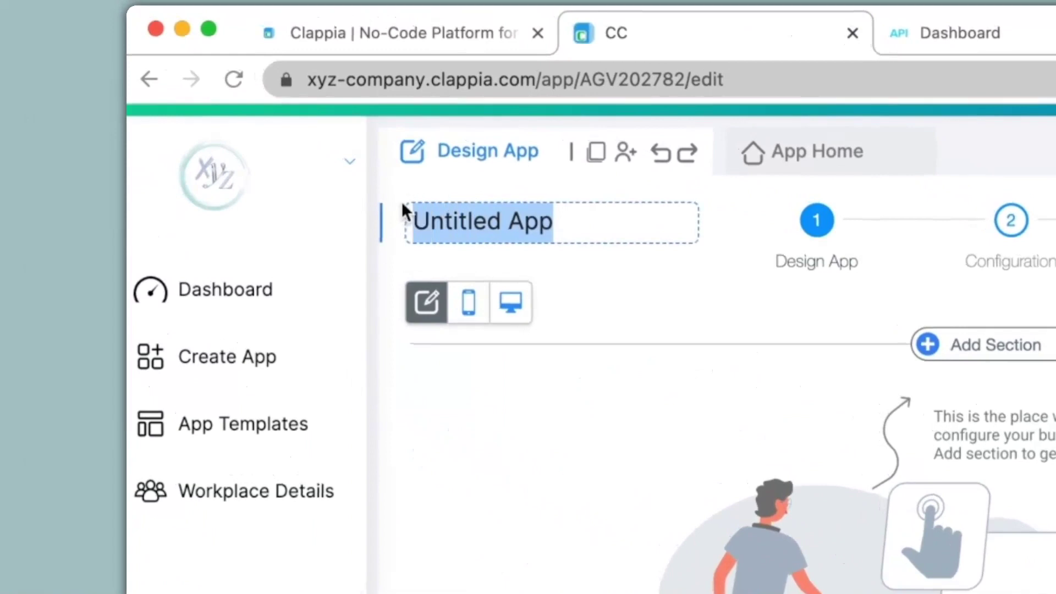
text(Currency Converter)
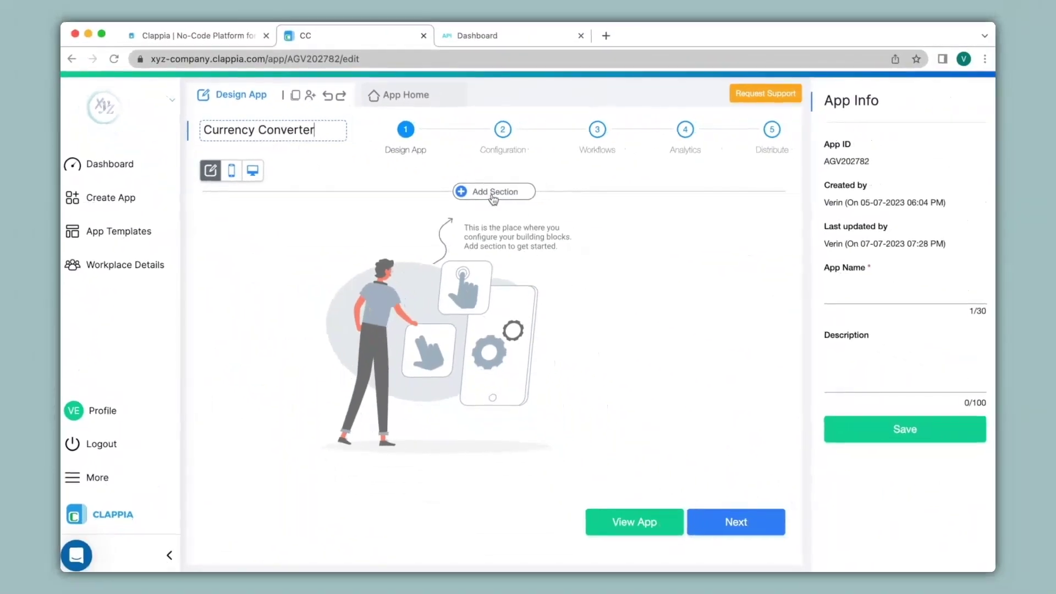
Add a section named 'Exchange Rate' and save it
click(490, 192)
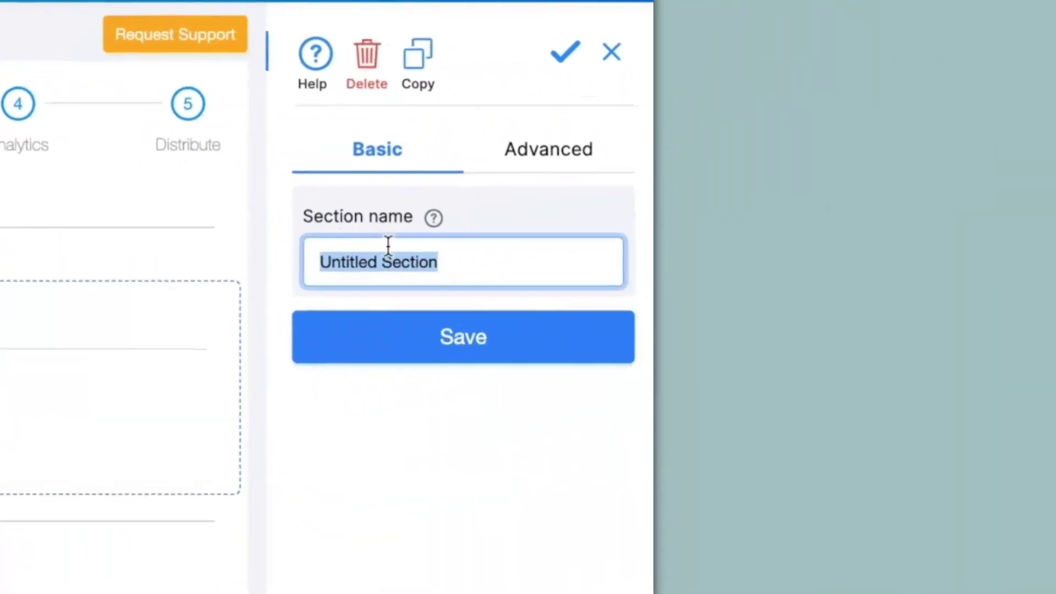
text(Exchange Rate)
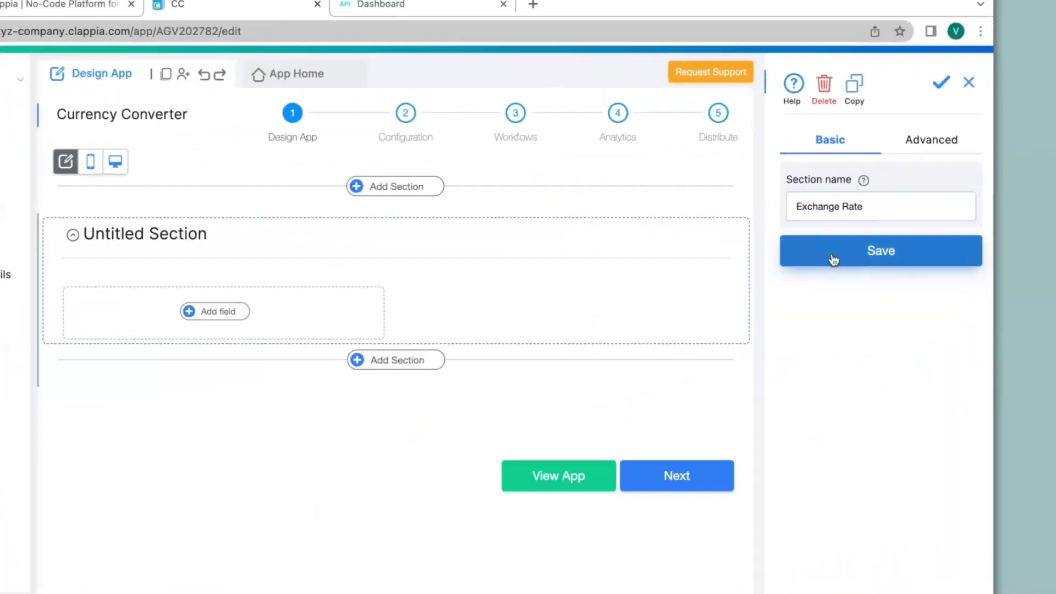
click(382, 349)
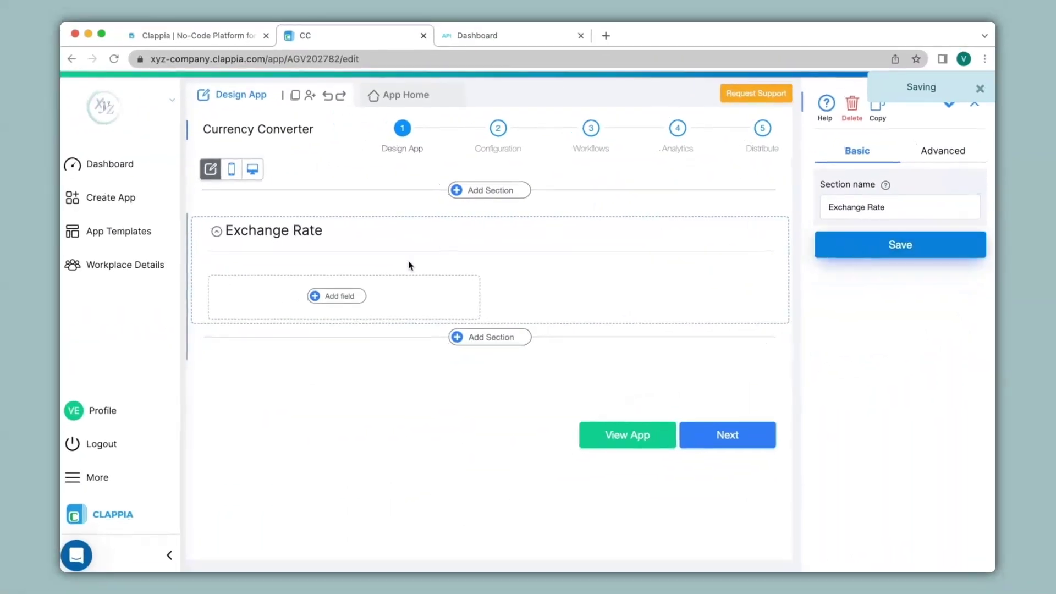
Add a 'GET Data from REST APIs' field to the Exchange Rate section
click(340, 298)
scroll(349, 300, down, 5)
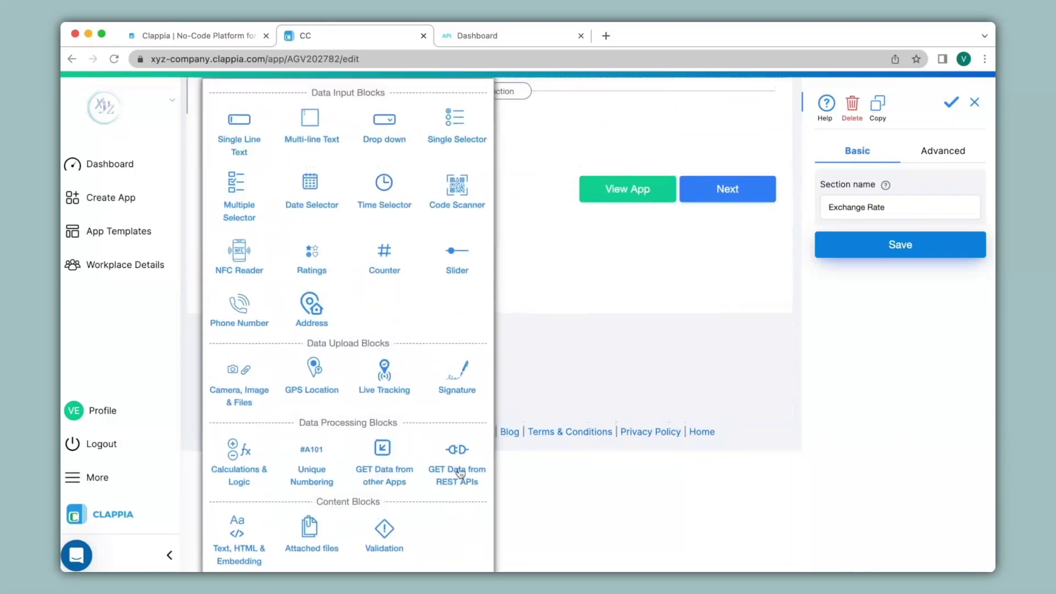
click(457, 452)
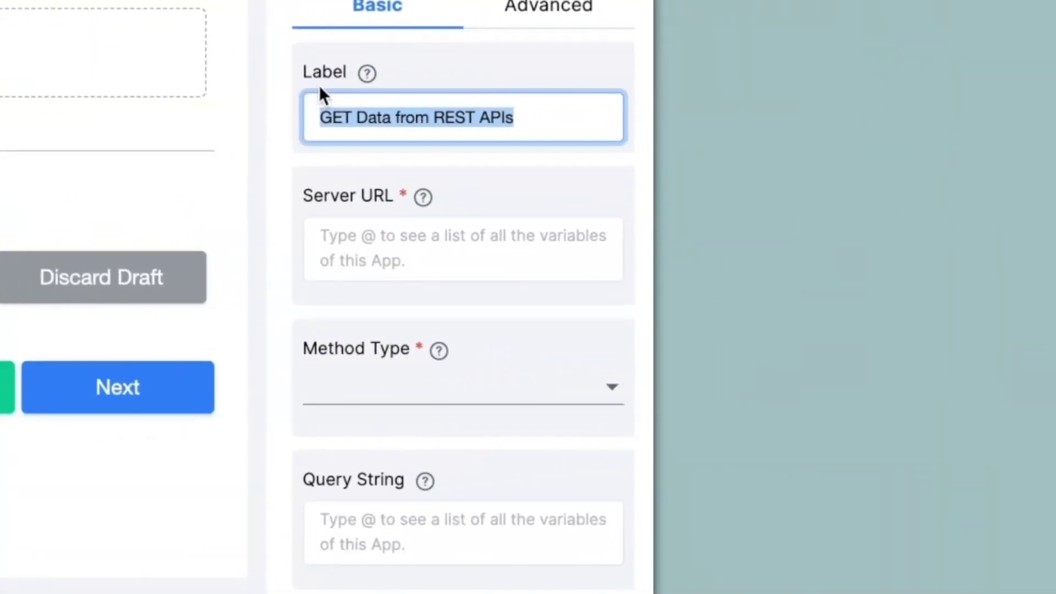
Label the REST API field 'Conversion from USD' and bring up the FreecurrencyAPI dashboard
text(Conversion from USD)
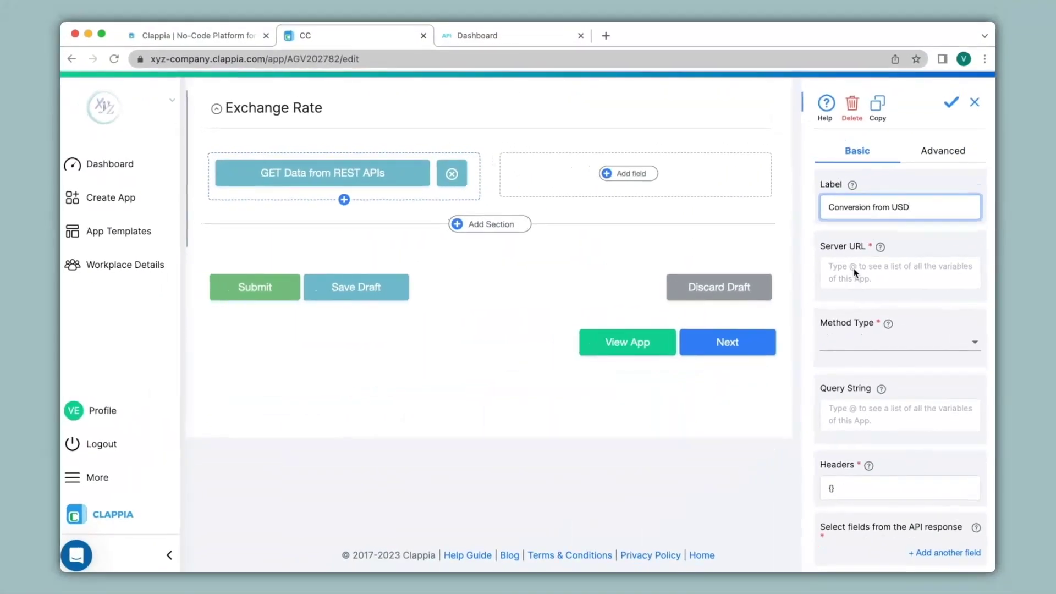
click(517, 30)
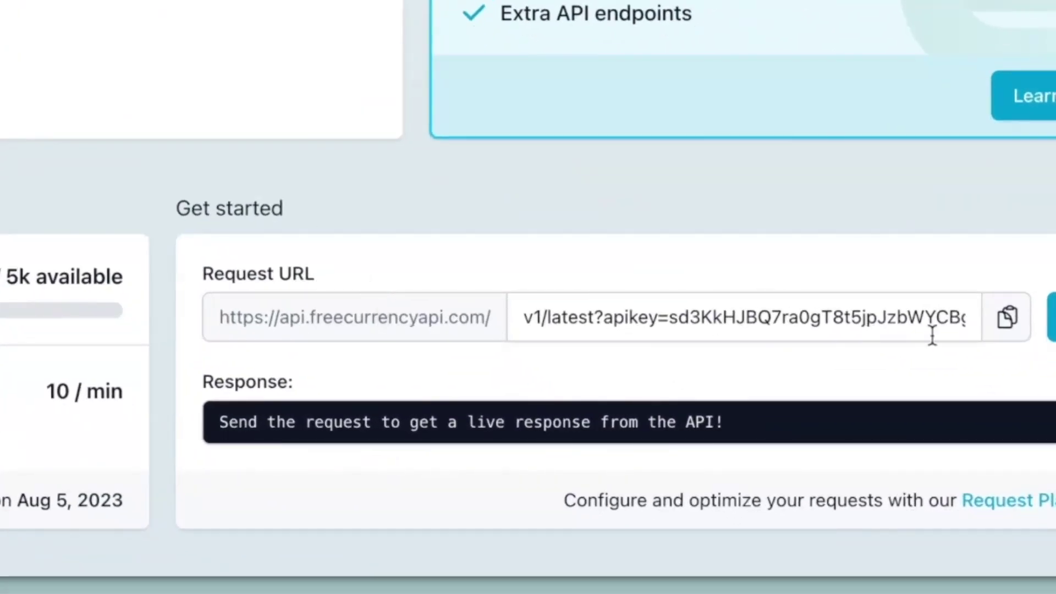
Copy FreecurrencyAPI's sample request URL with the API key and return to Clappia
click(1002, 335)
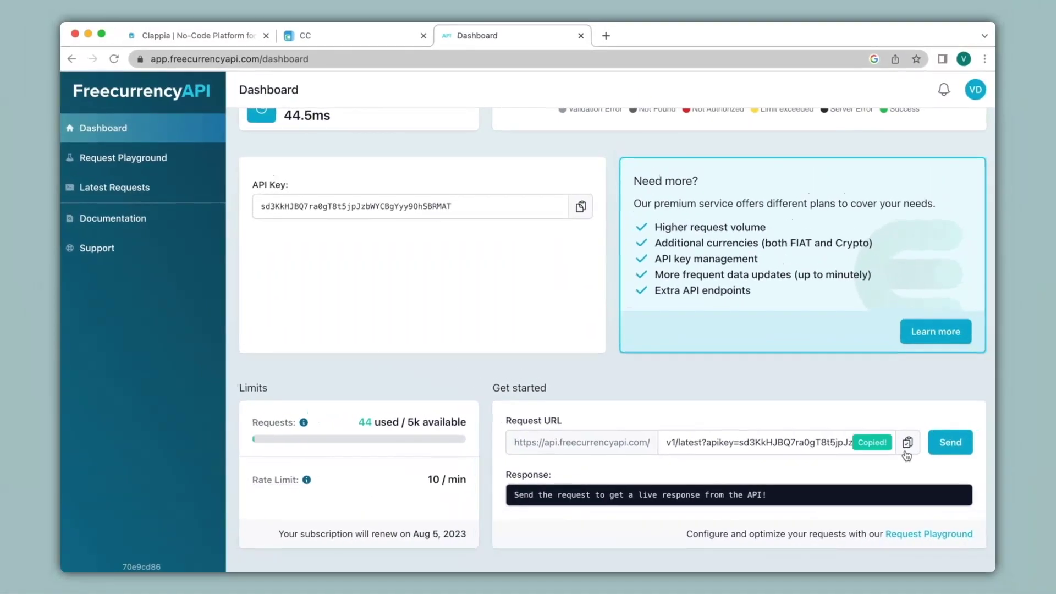
click(372, 39)
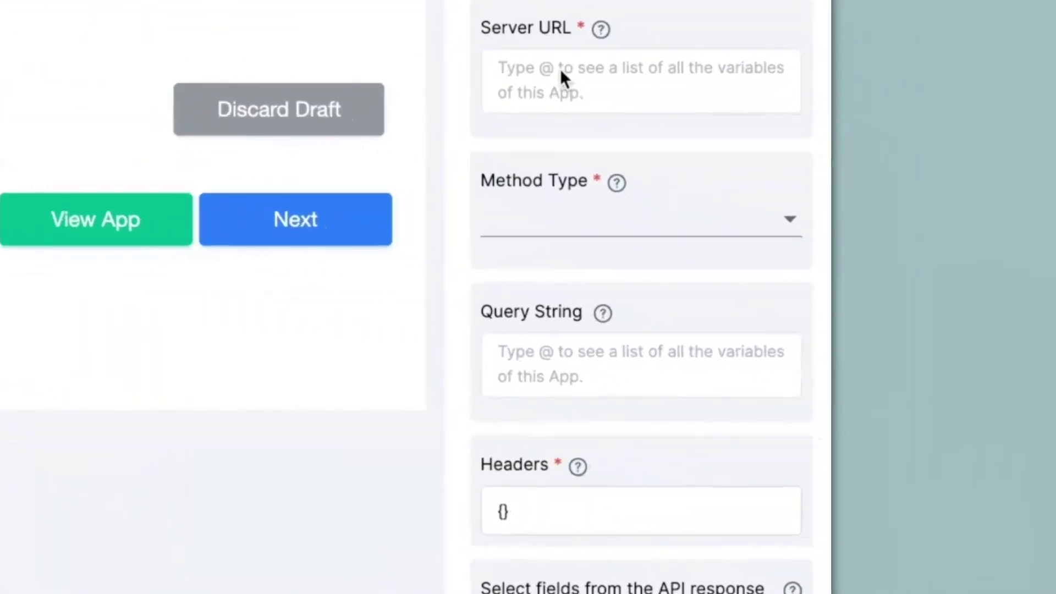
Paste the freecurrencyapi.com /v1/latest request URL into Server URL and set Method Type to GET
click(560, 74)
key(ctrl+v)
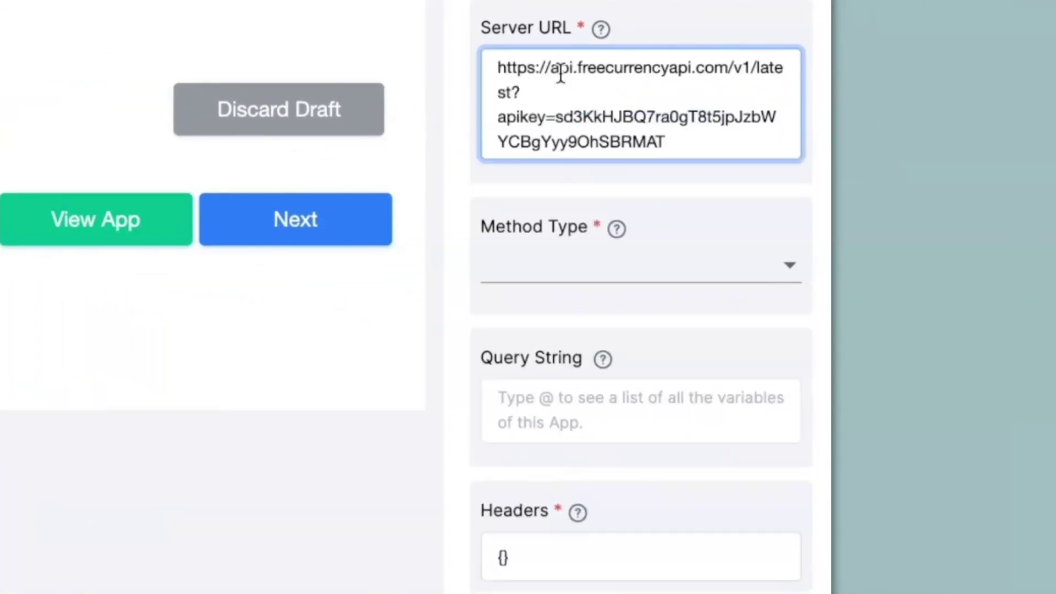
drag(520, 93, 488, 59)
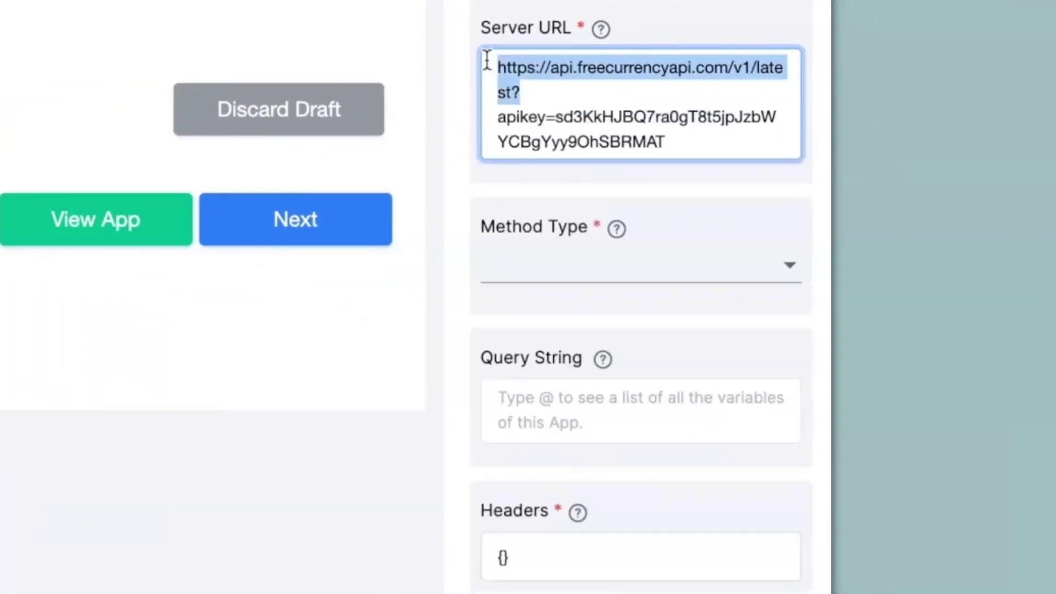
drag(506, 117, 628, 134)
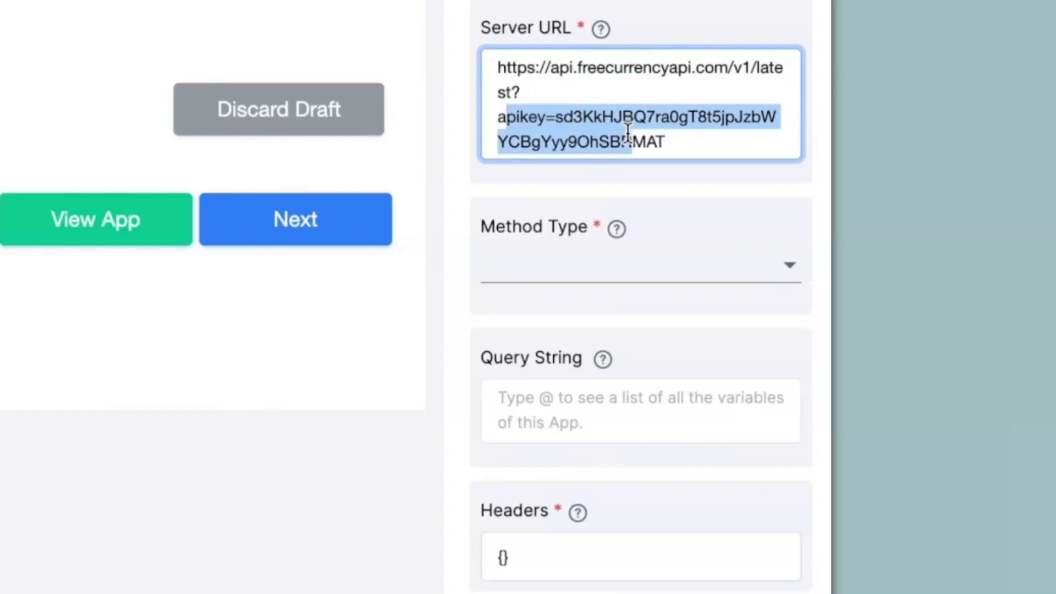
click(621, 188)
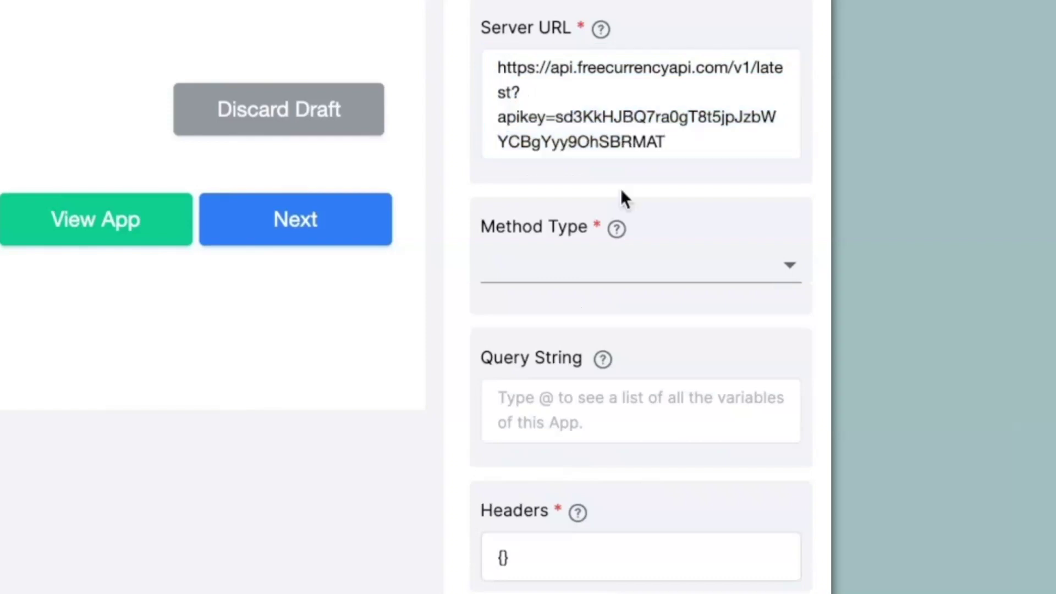
click(557, 281)
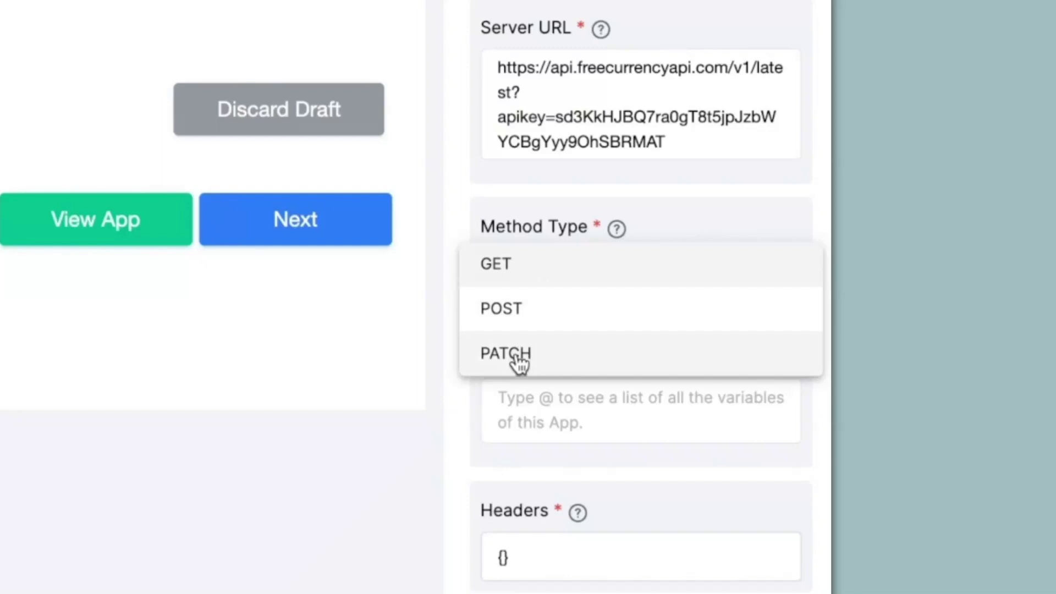
click(507, 280)
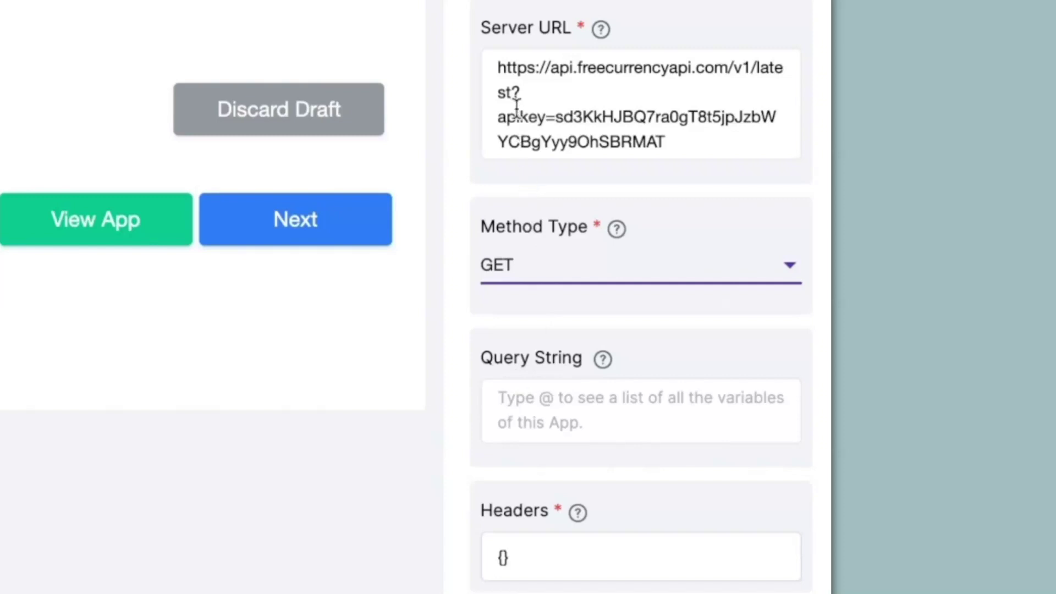
Move the ?apikey=… parameter out of Server URL into the Query String field
drag(511, 92, 699, 169)
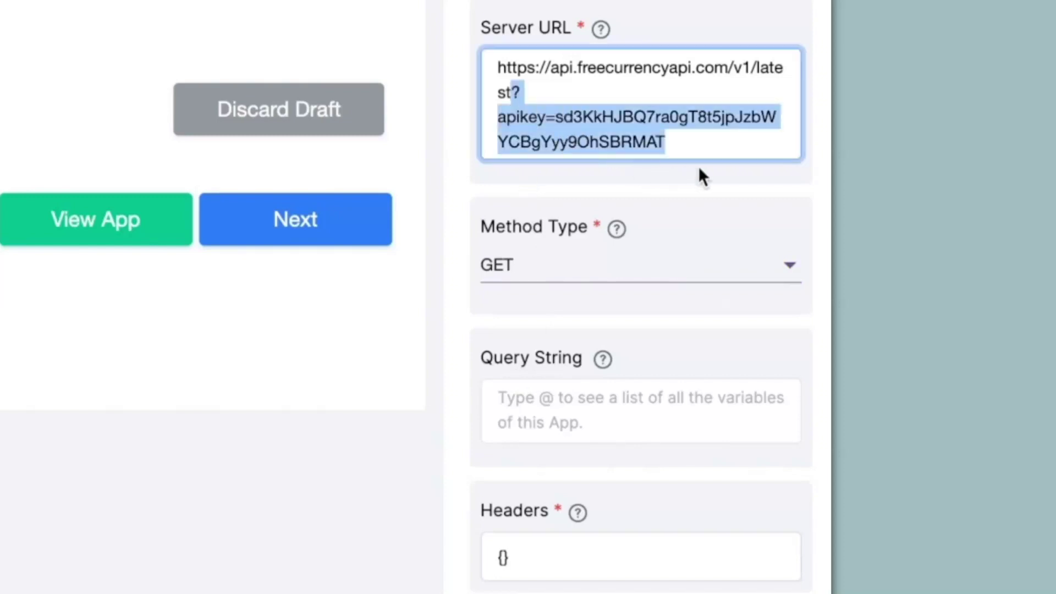
key(super+x)
click(549, 377)
key(super+v)
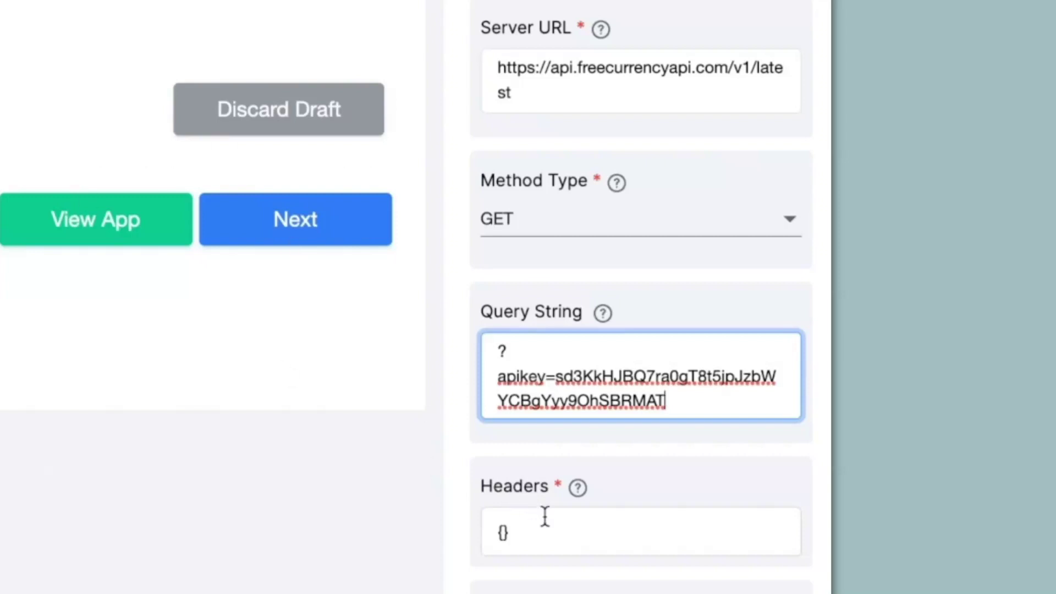
scroll(589, 536, down, 3)
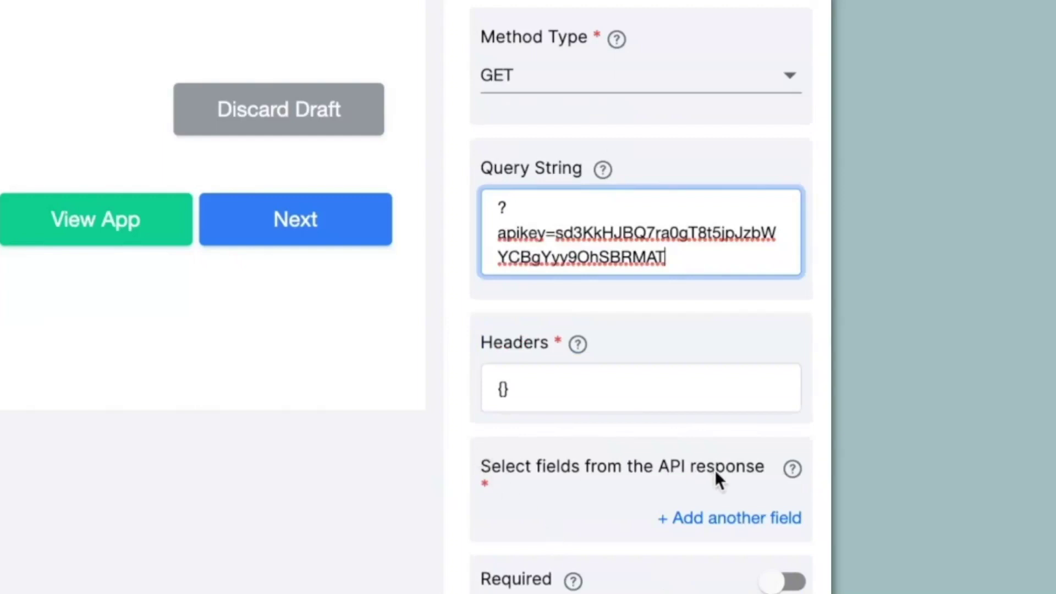
Add a blank row under 'Select fields from the API response', then revisit the FreecurrencyAPI dashboard
click(738, 517)
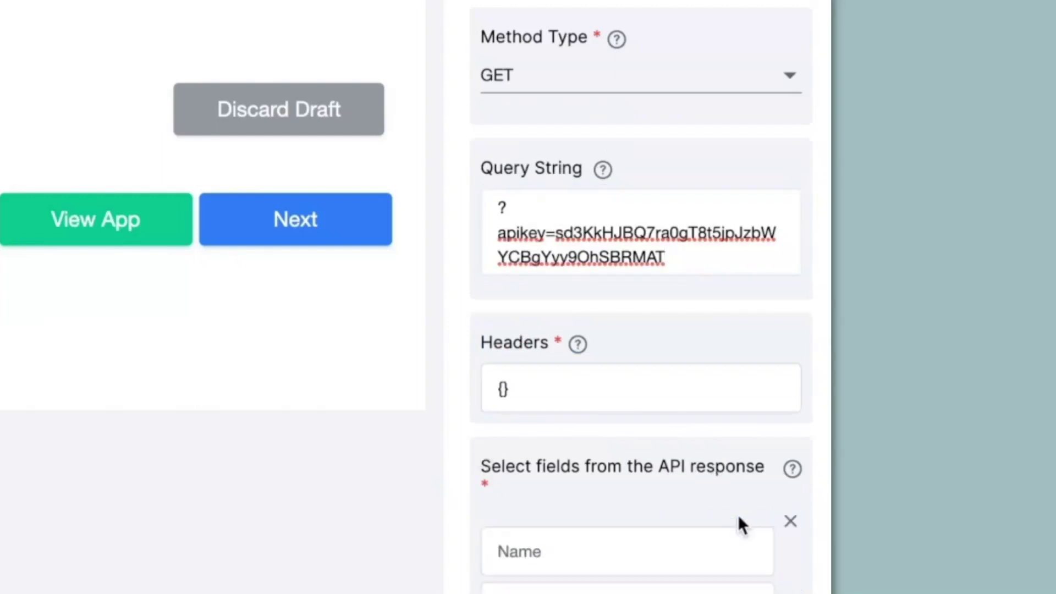
scroll(631, 472, down, 3)
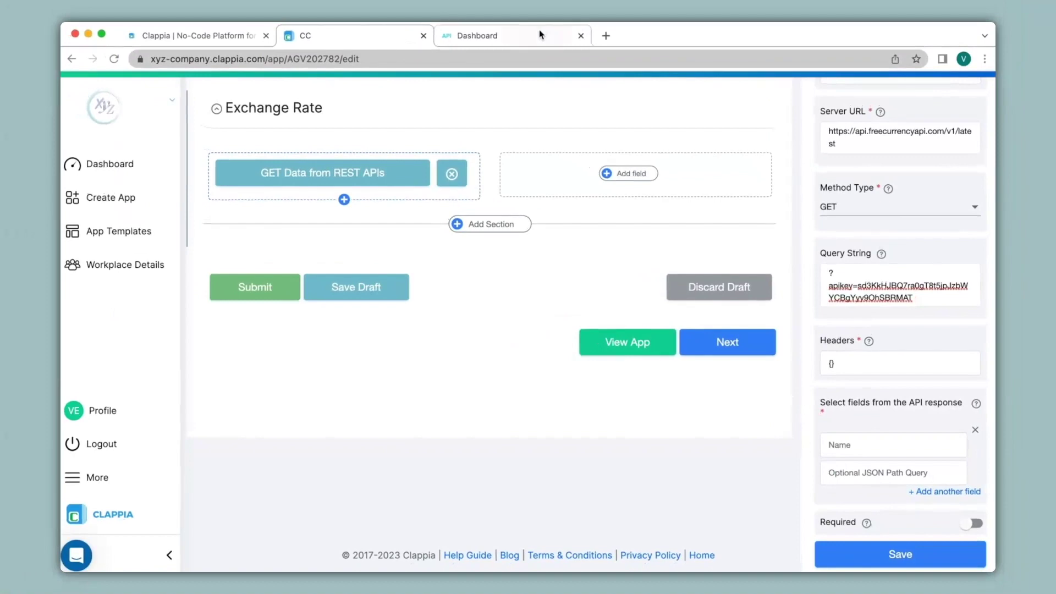
click(539, 35)
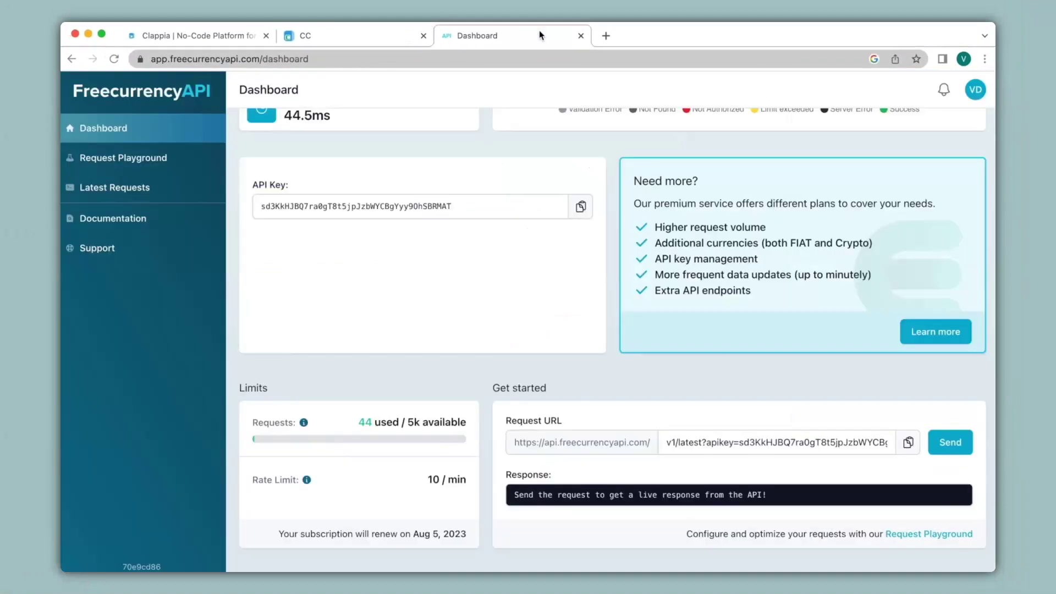
Send the dashboard's test request to get live rates including AUD and EUR, then return to Clappia
click(947, 443)
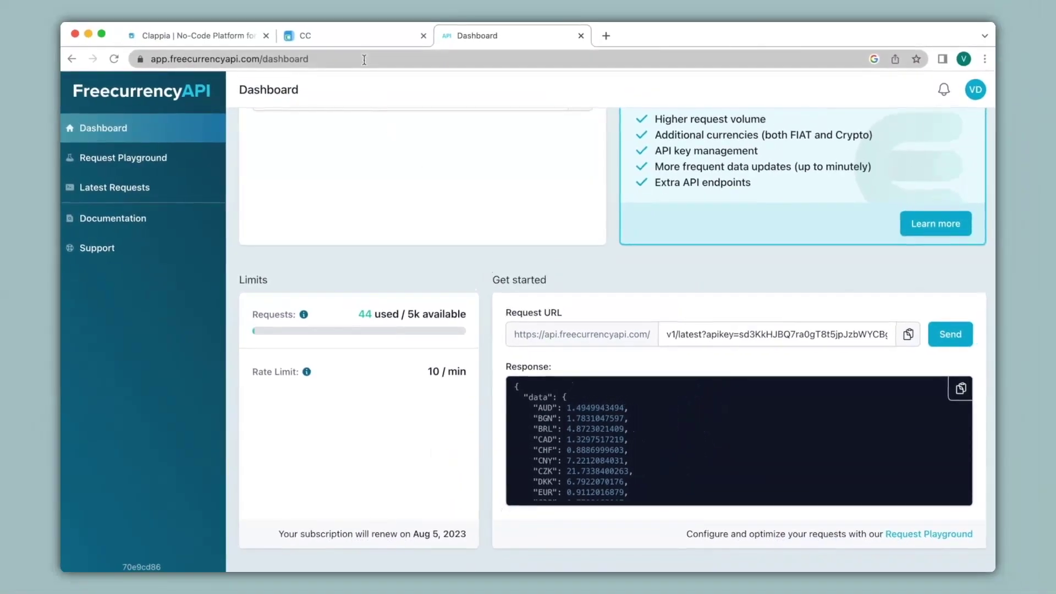
click(361, 36)
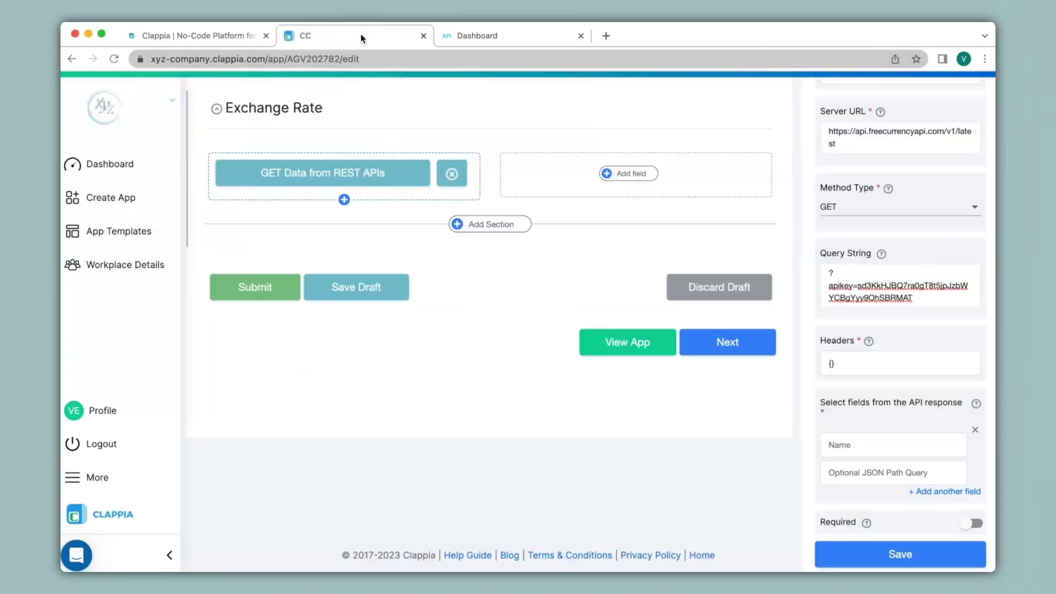
Map the first response field 'Rate in AUD' to JSON path data.AUD
click(845, 443)
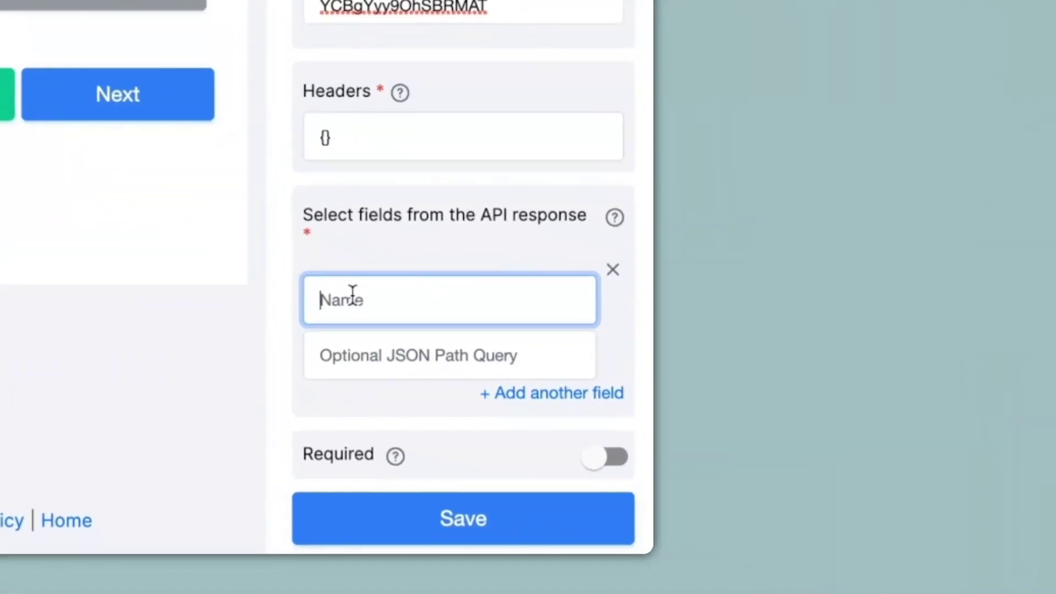
text(Rate in AUD)
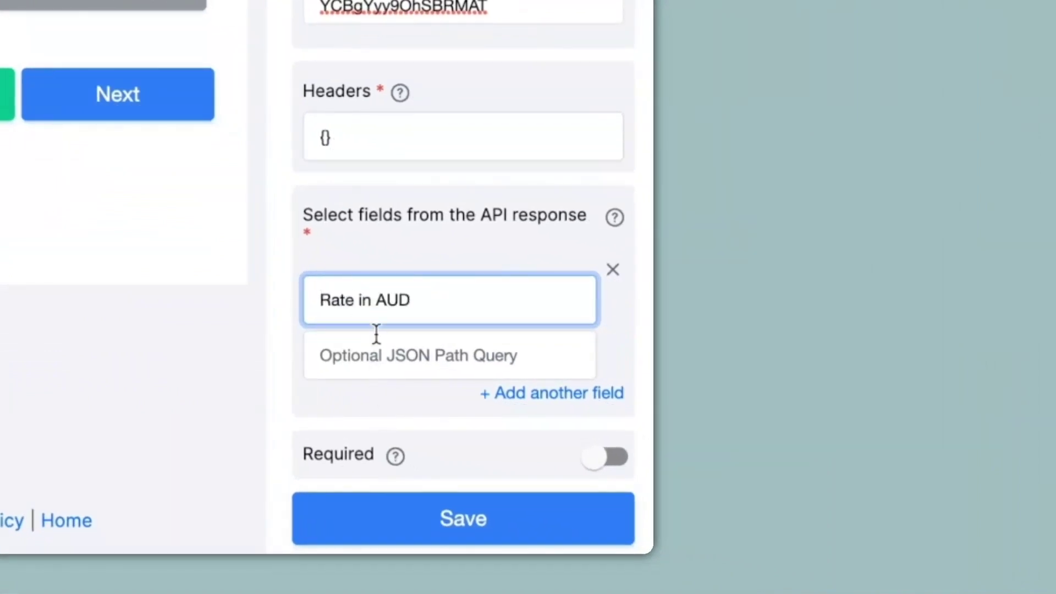
click(374, 354)
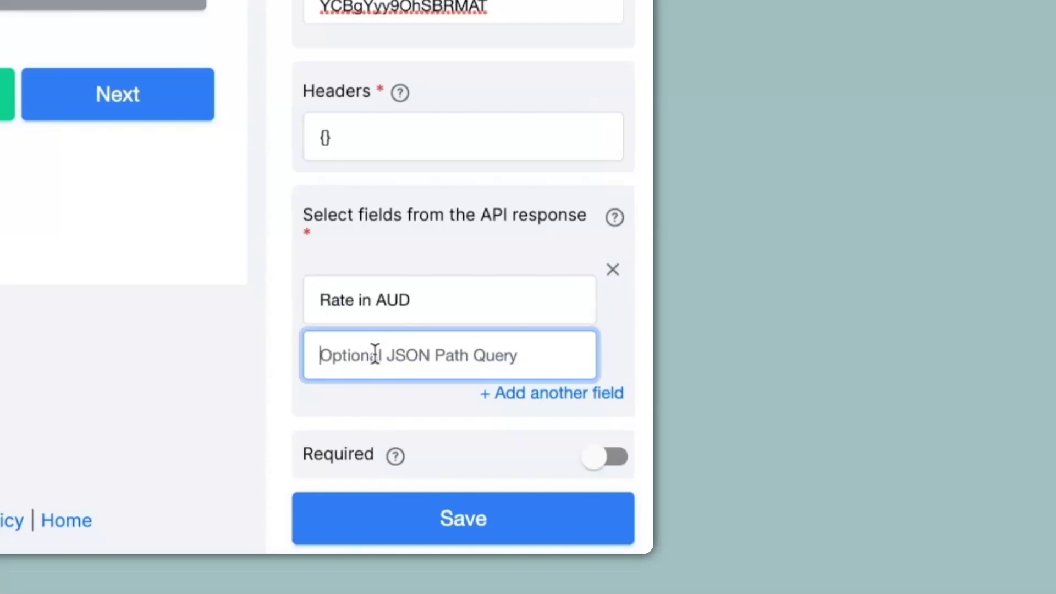
text(data.)
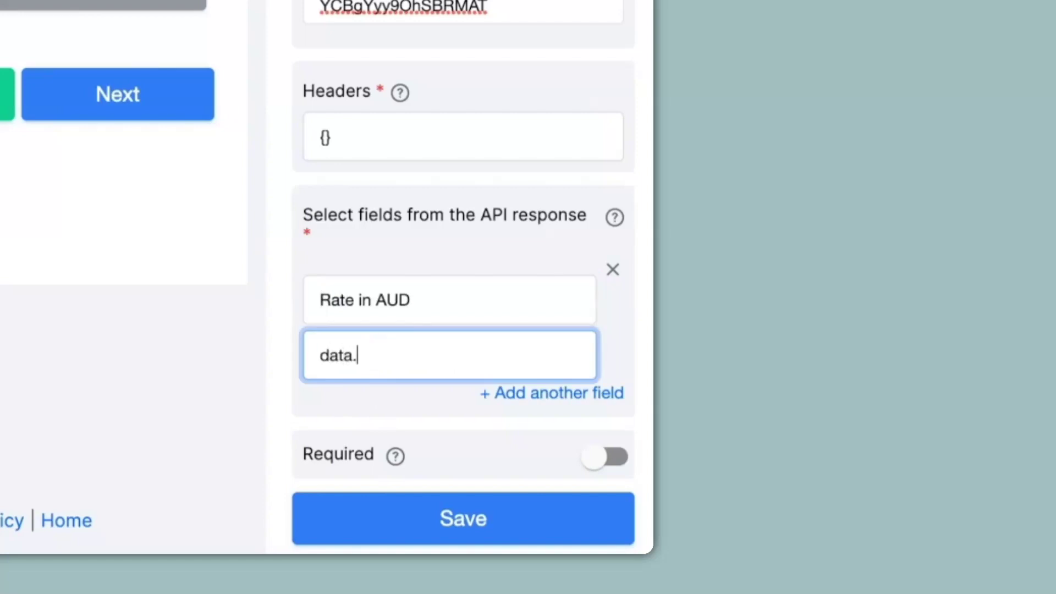
text(AUD)
Add a second response field 'Rate in EUR' mapped to data.EUR
click(552, 393)
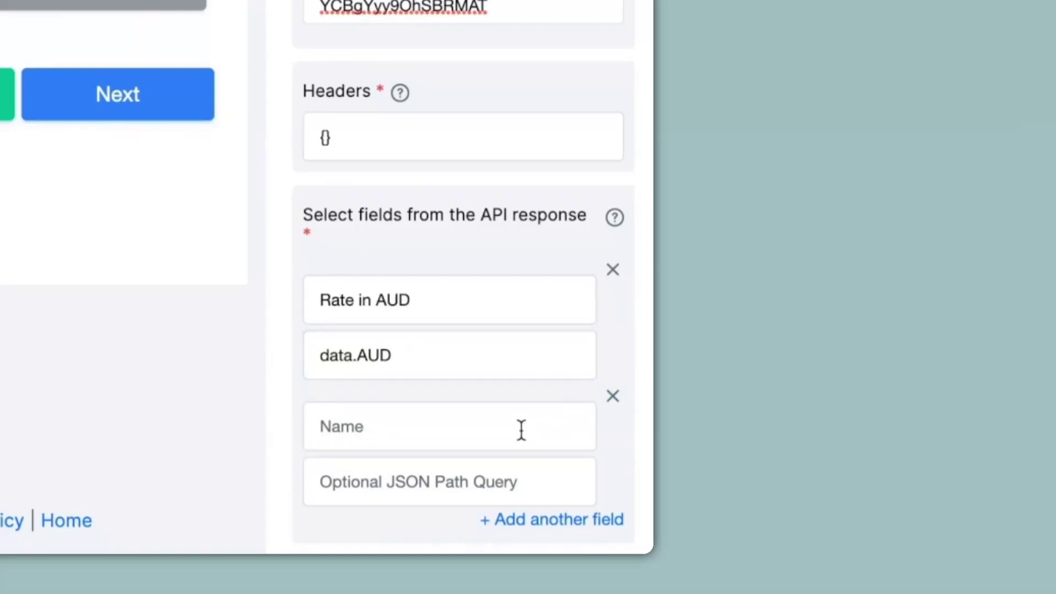
click(503, 418)
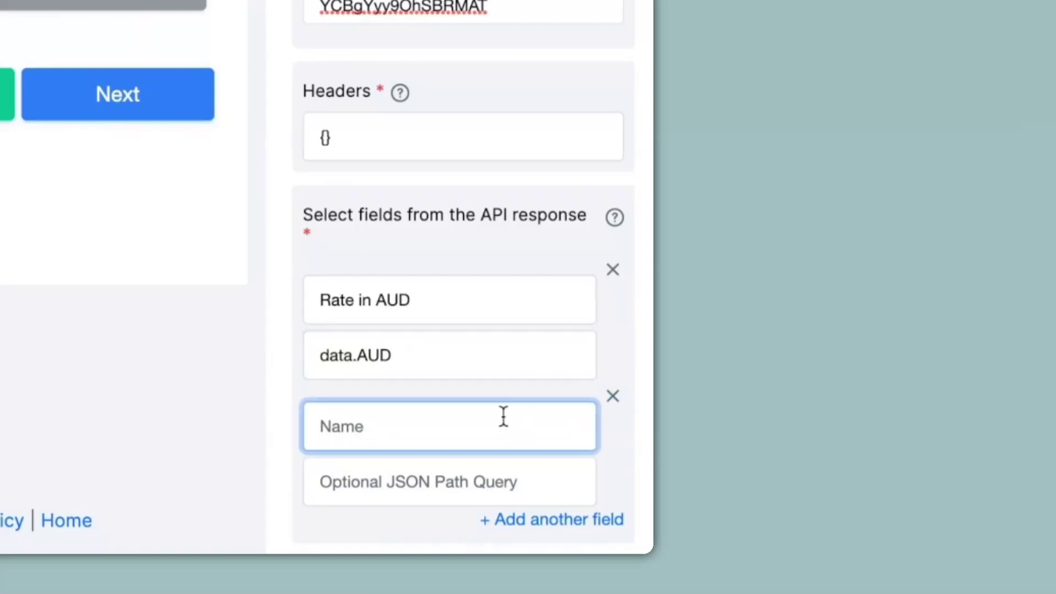
text(Rate in EUR)
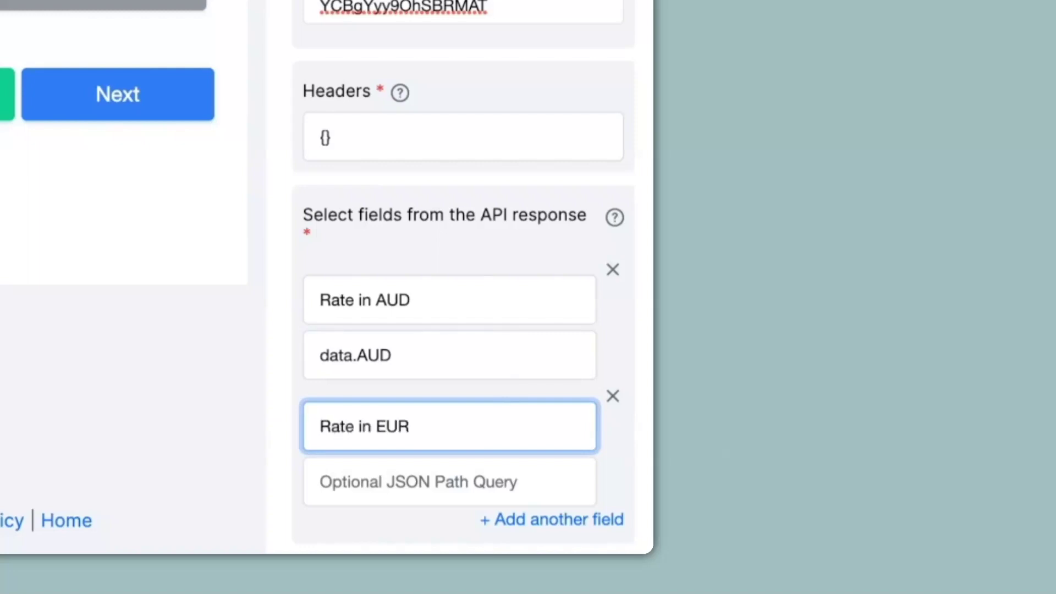
click(400, 482)
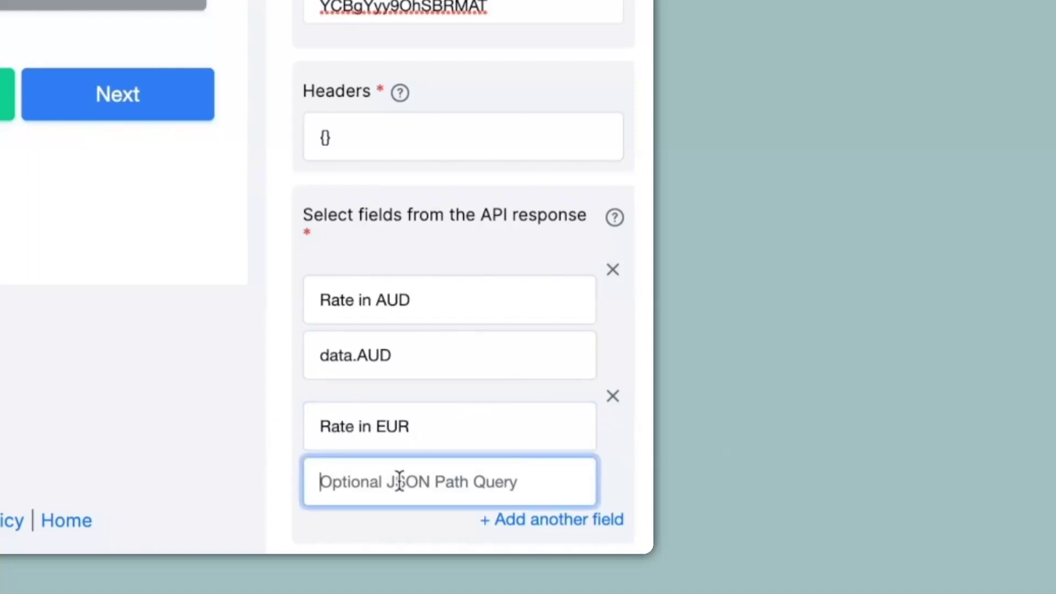
text(data)
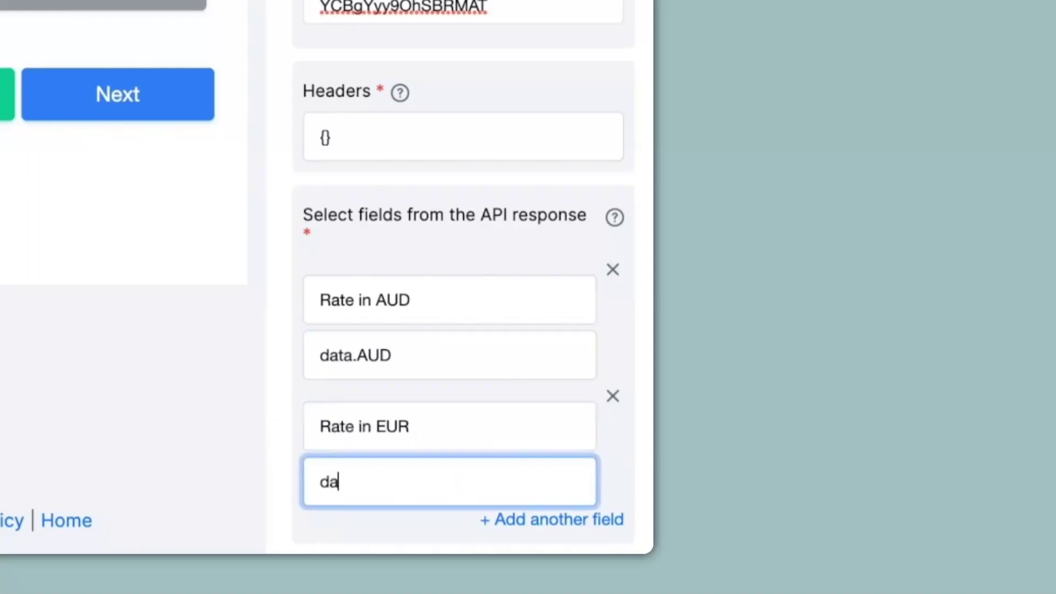
text(.EUR)
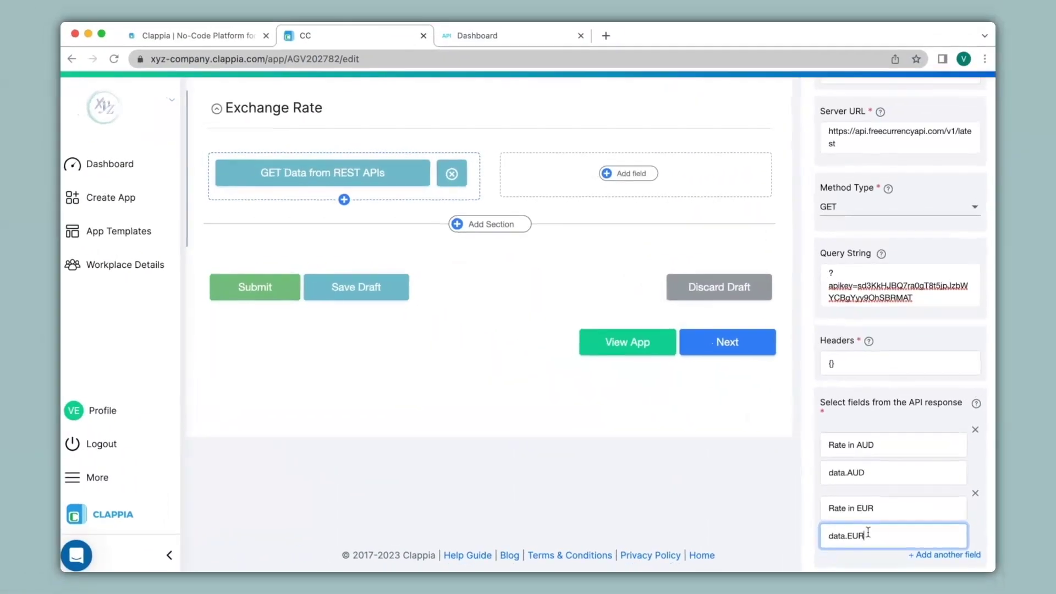
click(539, 37)
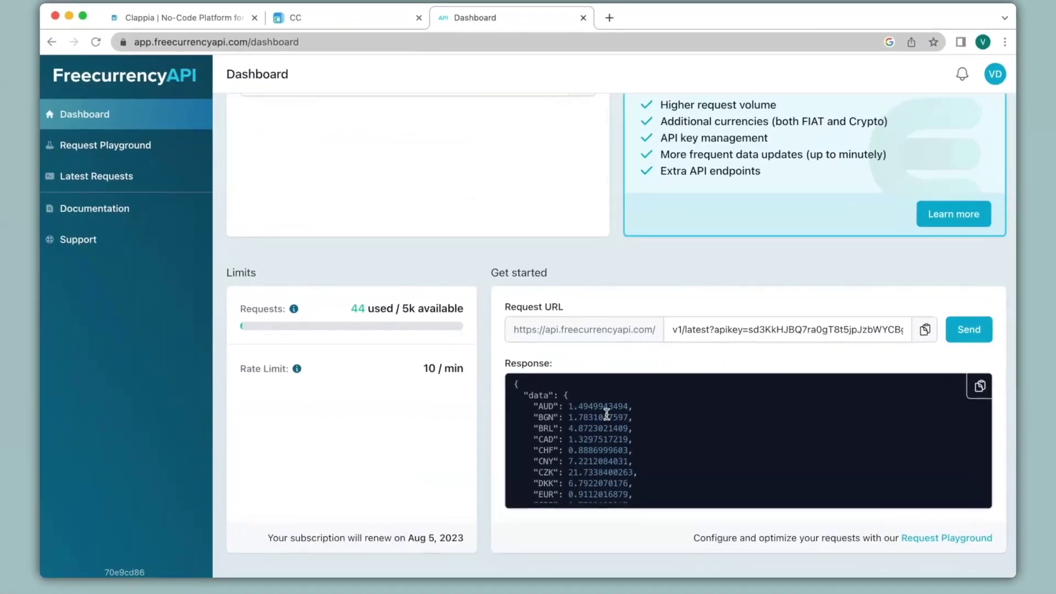
scroll(603, 416, down, 5)
scroll(679, 253, down, 5)
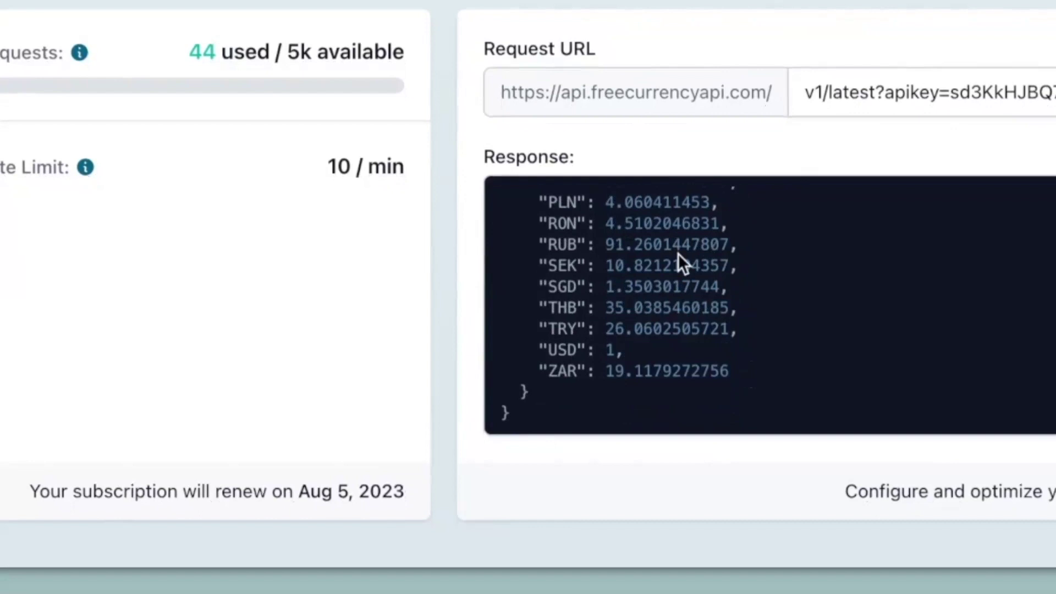
scroll(678, 253, up, 8)
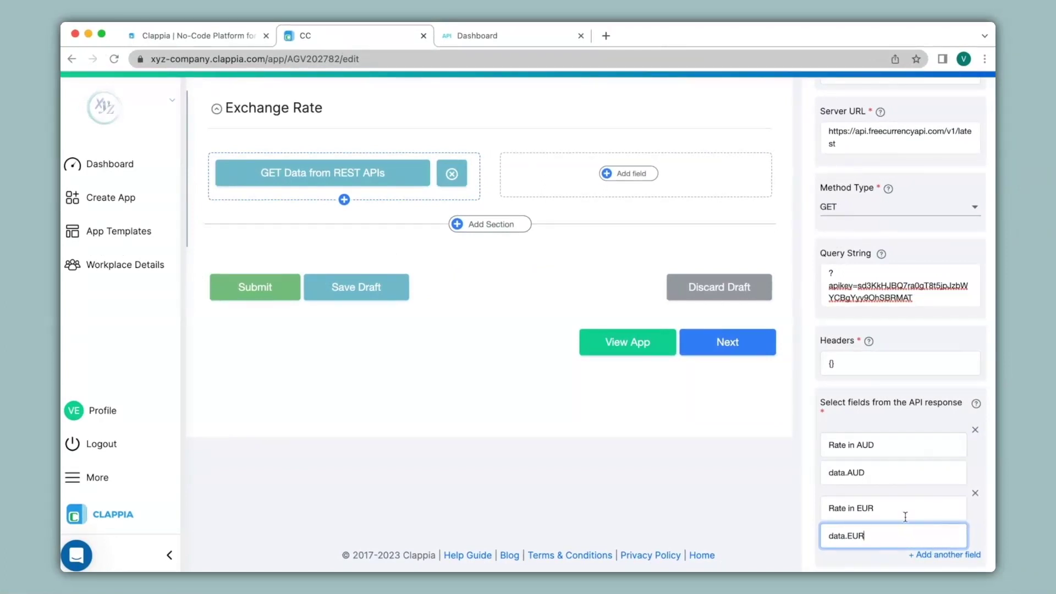
Save the Conversion from USD block and switch to the App Home form to test it
scroll(906, 518, down, 2)
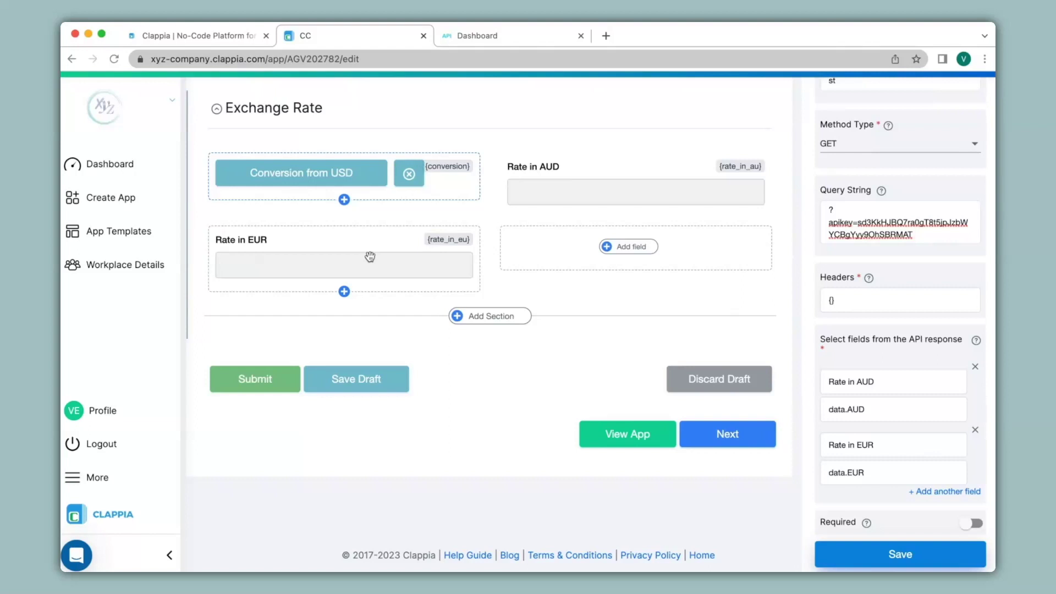
scroll(370, 257, up, 3)
click(395, 103)
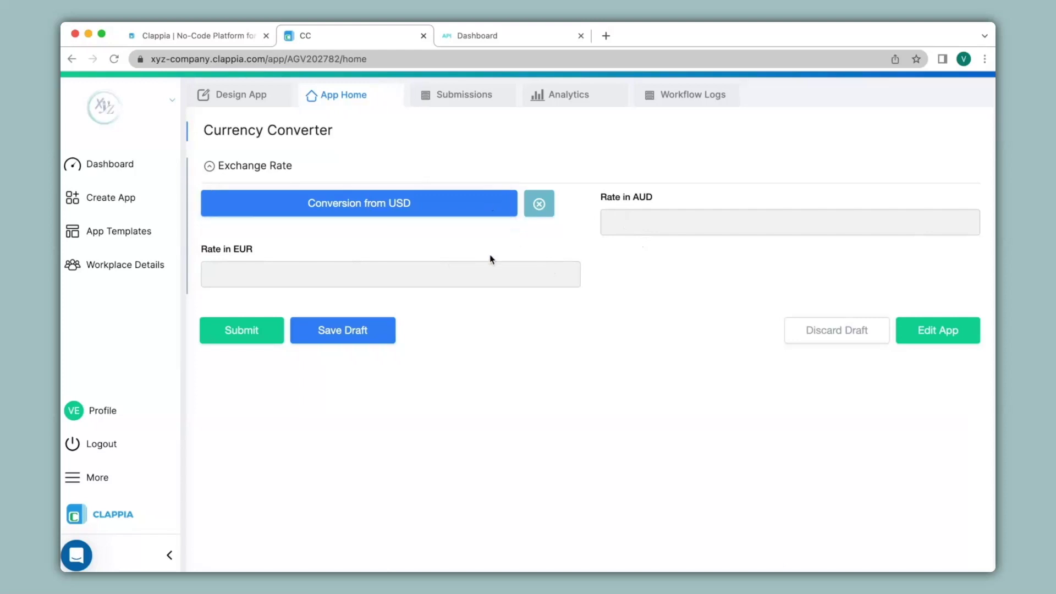
Fetch live rates via Conversion from USD, filling AUD 1.4949943494 and EUR 0.9112016879
click(414, 212)
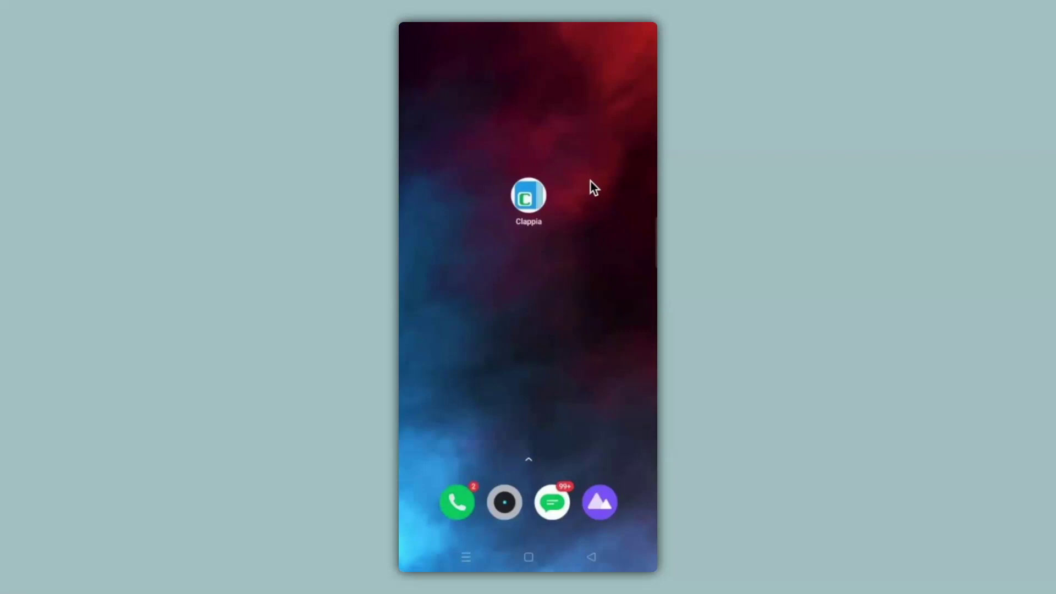
In the Clappia mobile app, open Currency Converter and fetch the live AUD and EUR rates
click(527, 202)
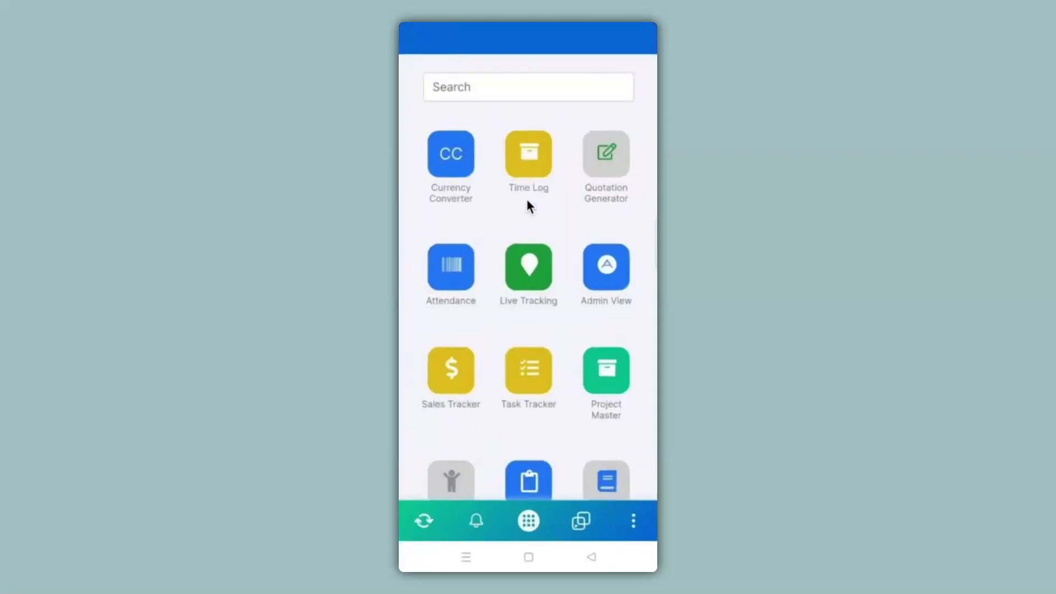
click(457, 161)
scroll(455, 162, down, 1)
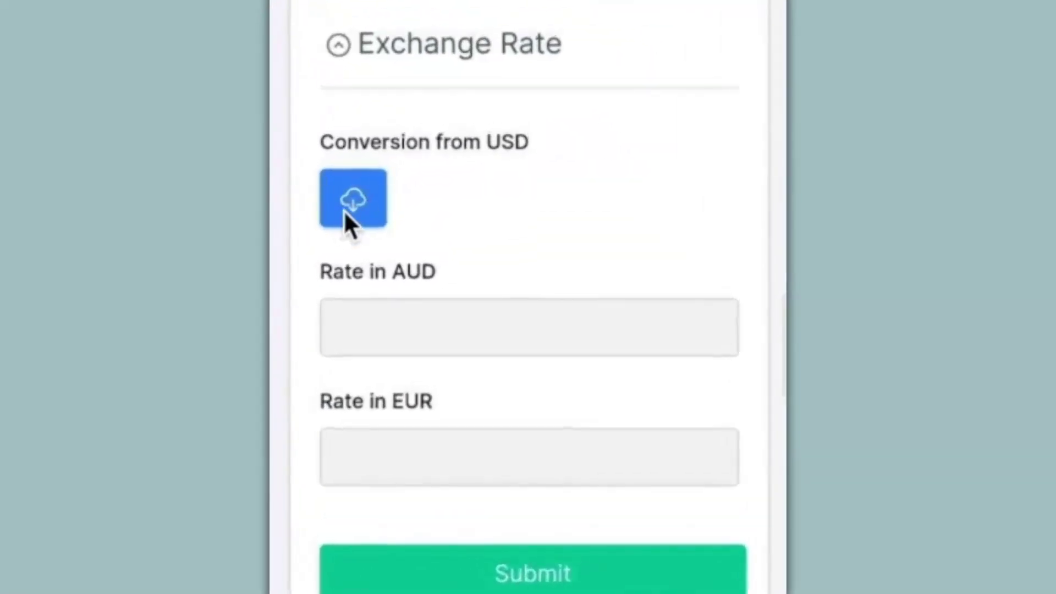
click(345, 211)
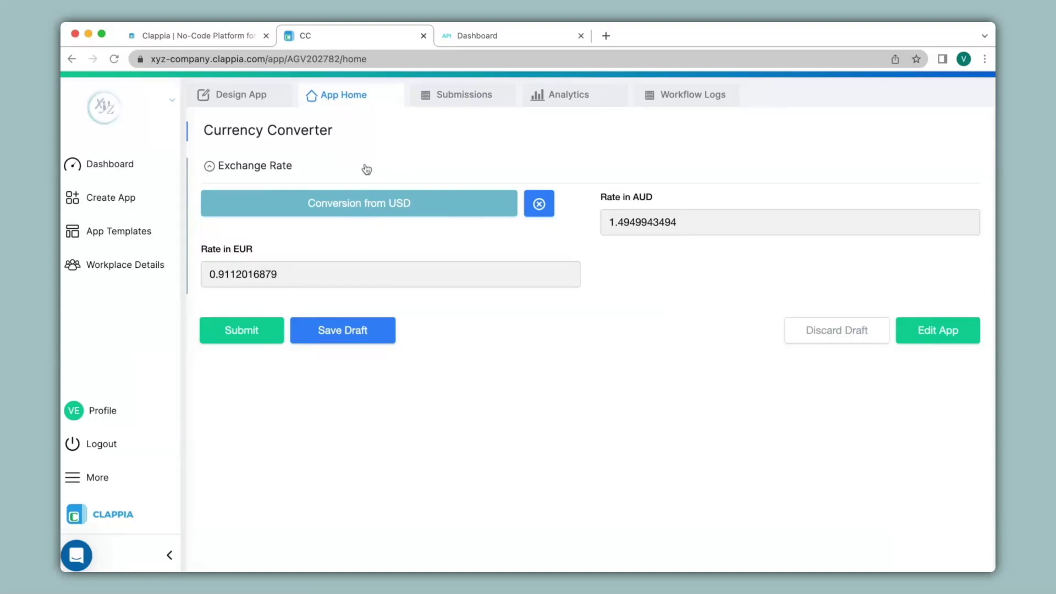
Return to the Design App editor for the Currency Converter app
click(238, 103)
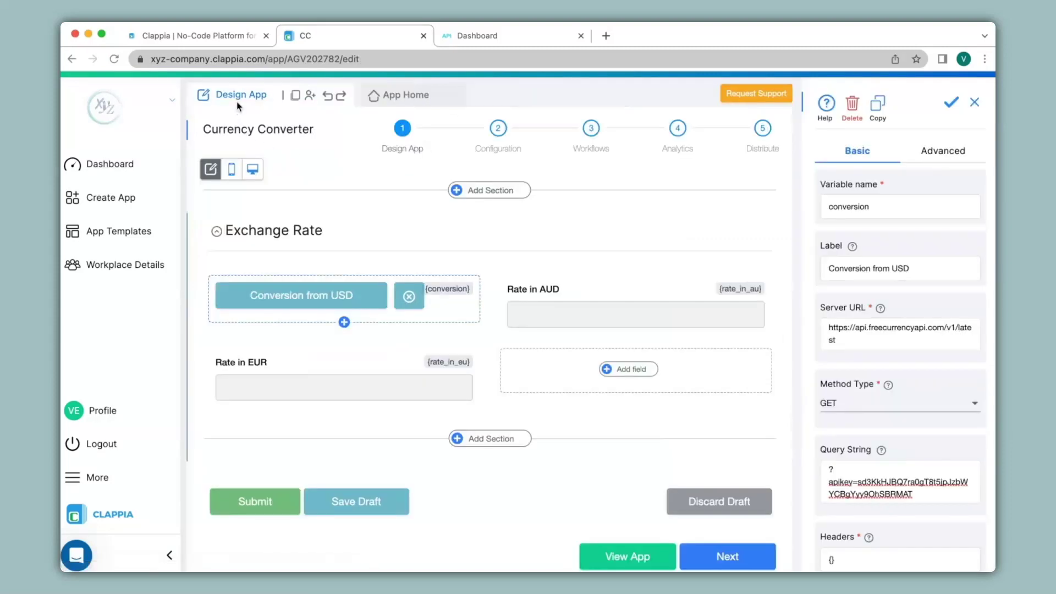